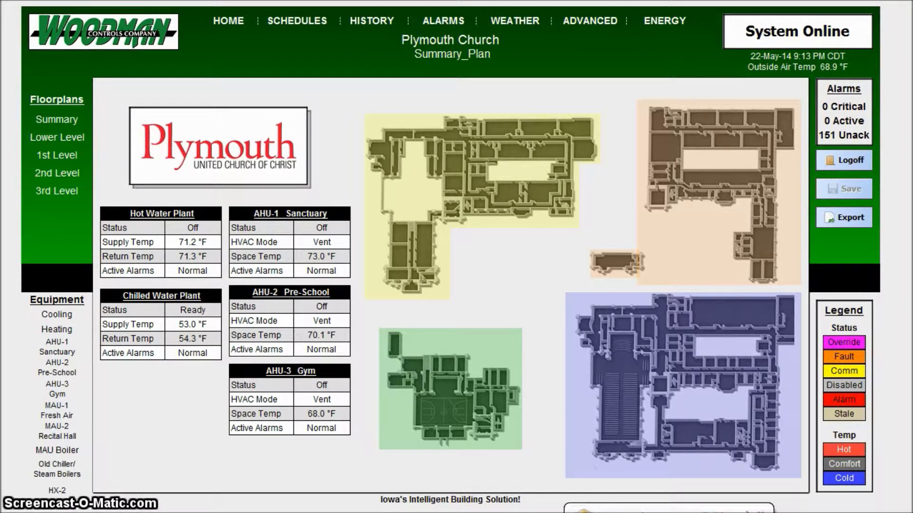
Open Central_Plant's History to view the 7-day HS_Temp (°F) and HS_Press (psi) trend charts.
left_click(155, 213)
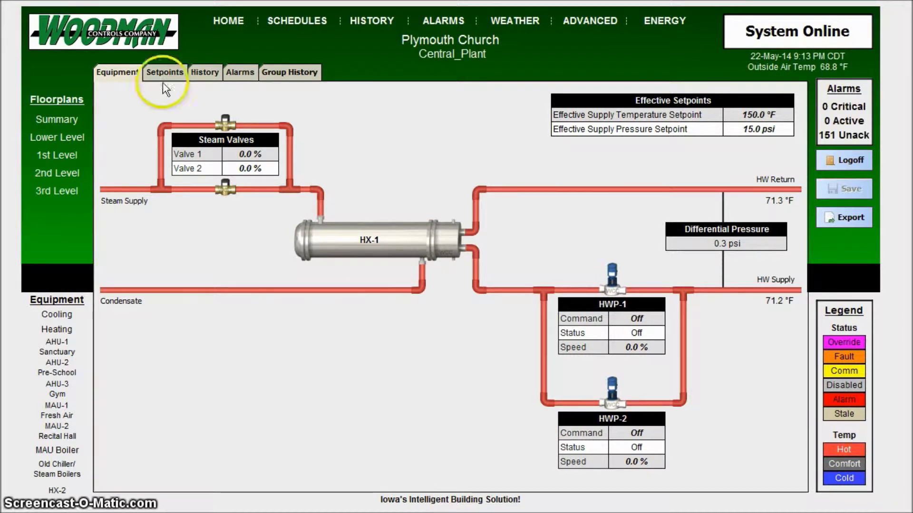
left_click(212, 73)
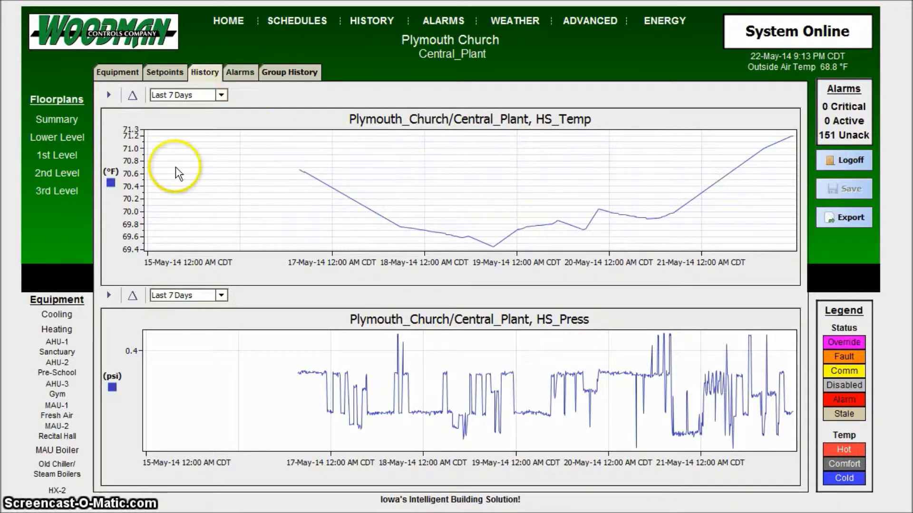
From the 1st Level floorplan, open Toddler Rm's Space_Temp history set to Last 7 Days.
left_click(60, 155)
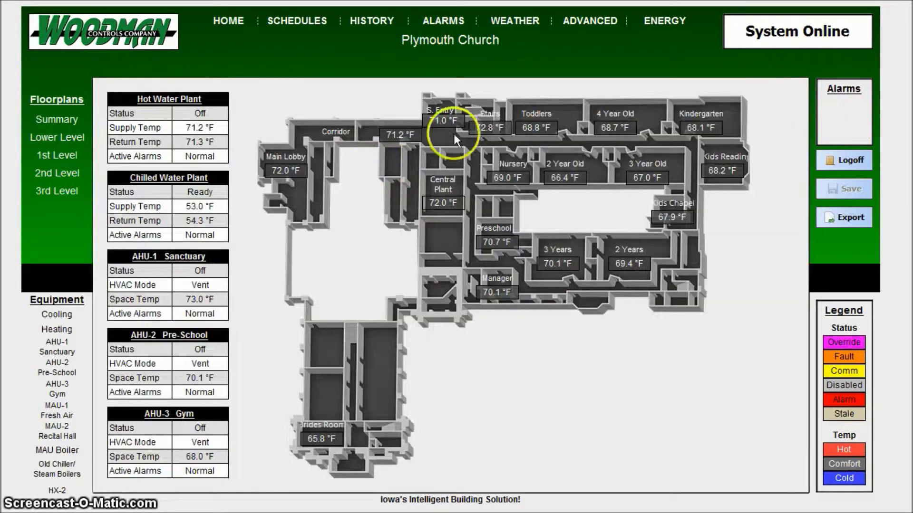
left_click(537, 127)
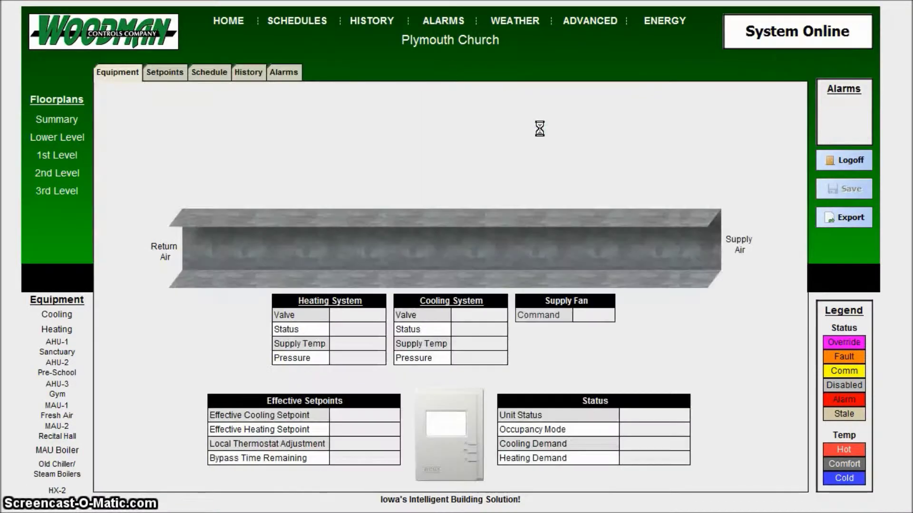
left_click(250, 71)
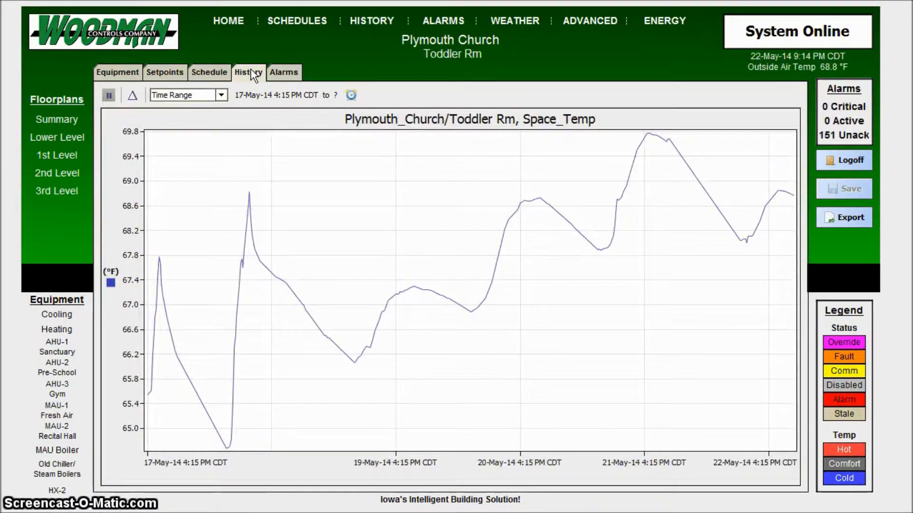
left_click(222, 95)
left_click(178, 186)
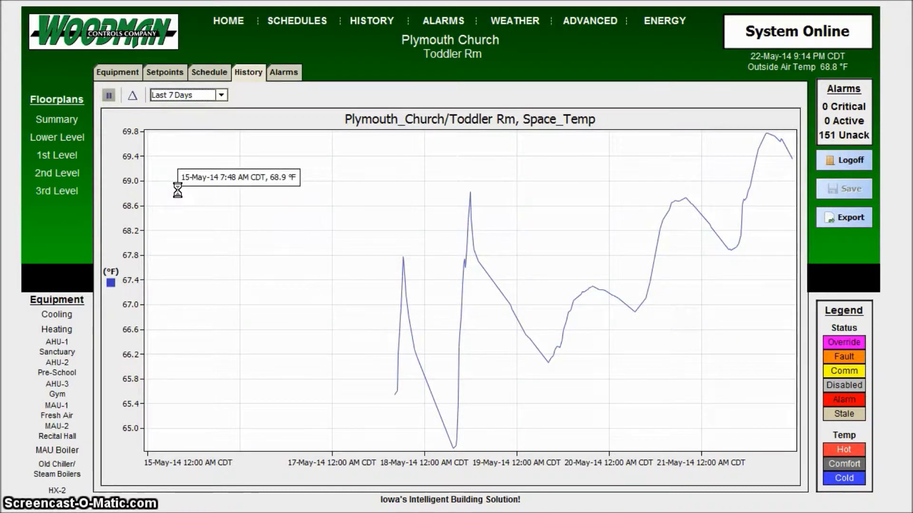
left_click(403, 360)
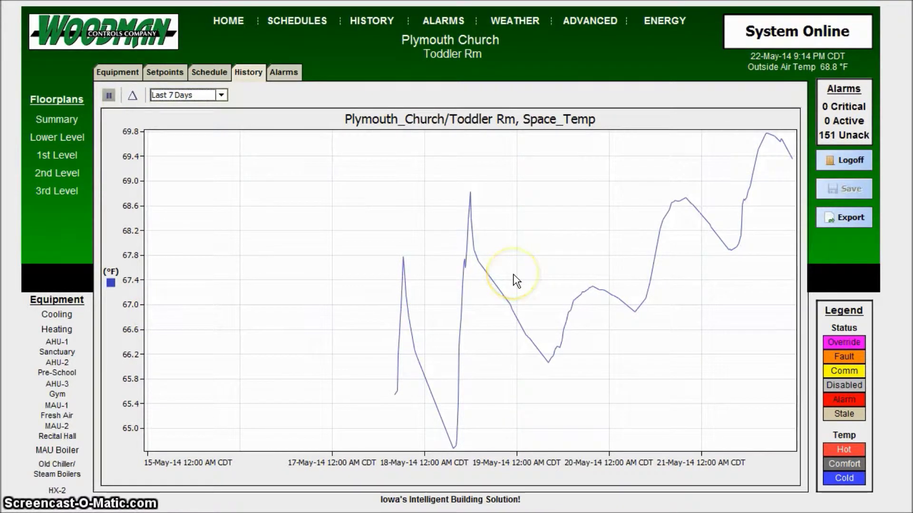
left_click(489, 269)
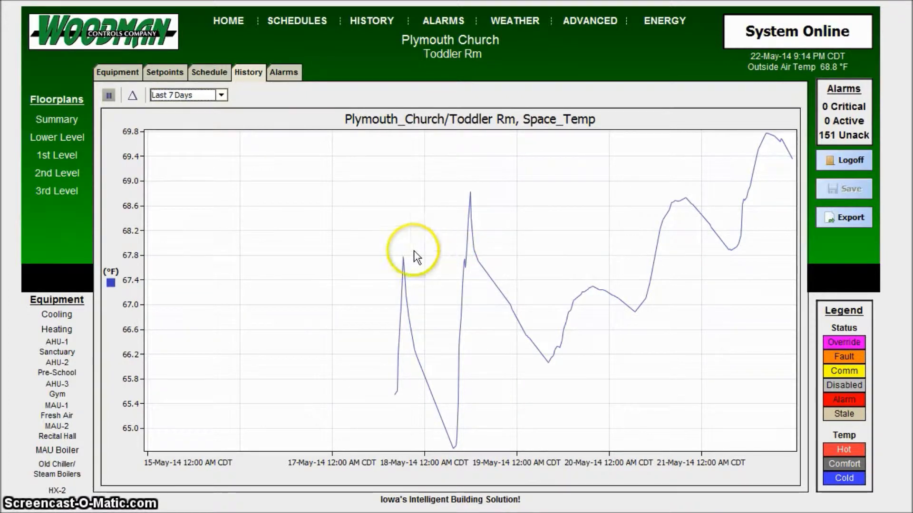
left_click_drag(414, 252, 531, 267)
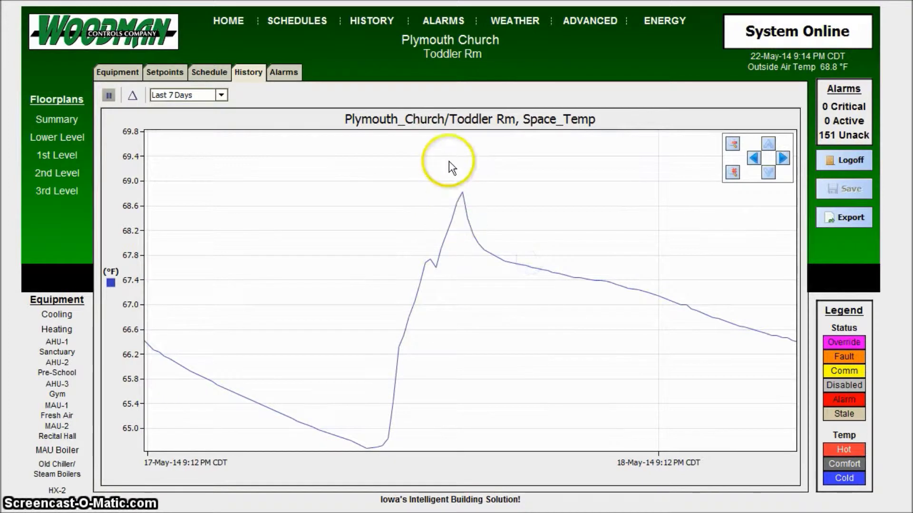
mouse_move(440, 166)
left_mouse_down()
mouse_move(444, 243)
mouse_move(499, 254)
left_mouse_up()
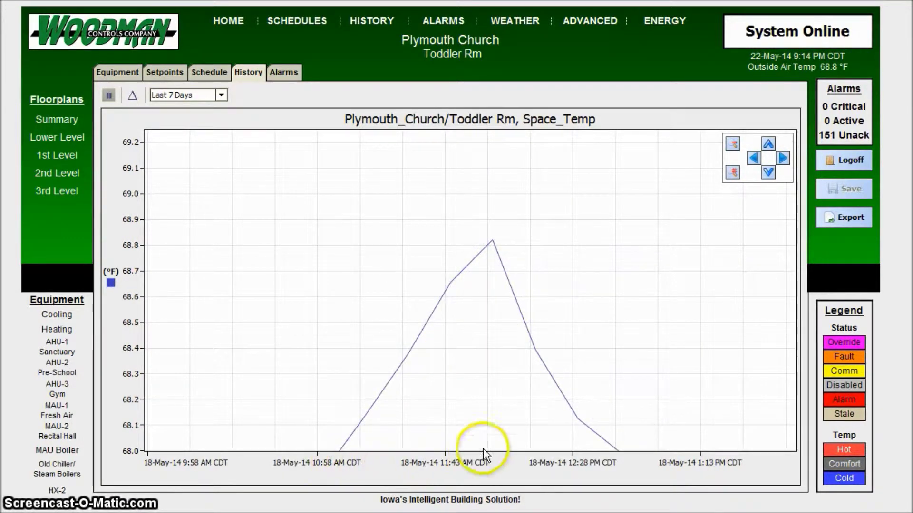
left_click_drag(475, 261, 522, 259)
left_click_drag(505, 215, 507, 272)
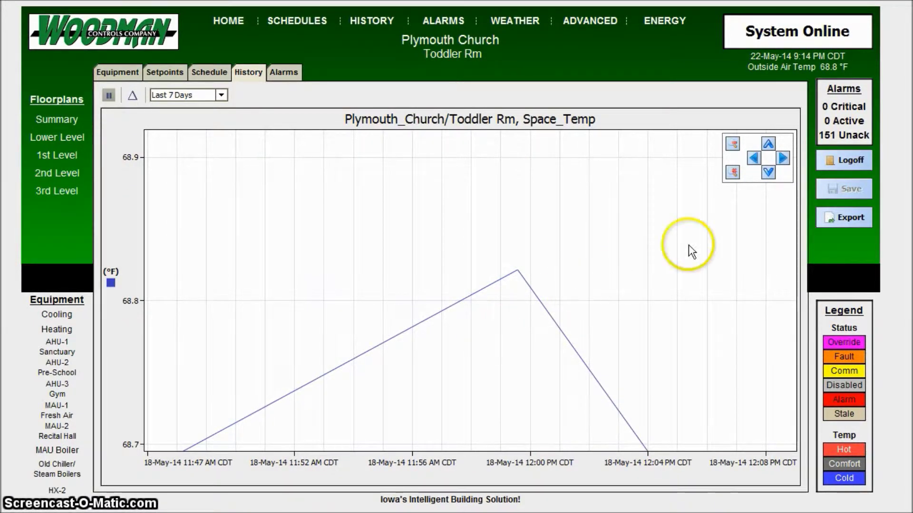
left_click(732, 143)
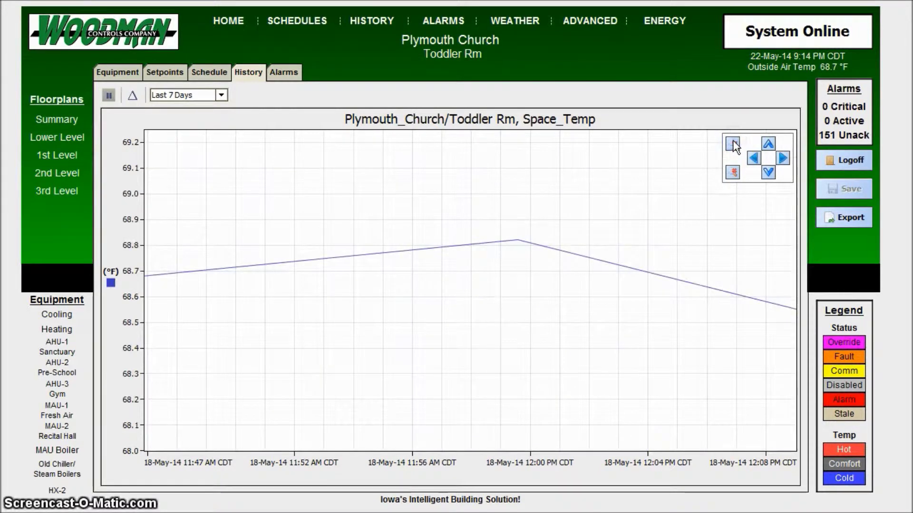
left_click(732, 141)
left_click(727, 176)
left_click(655, 352)
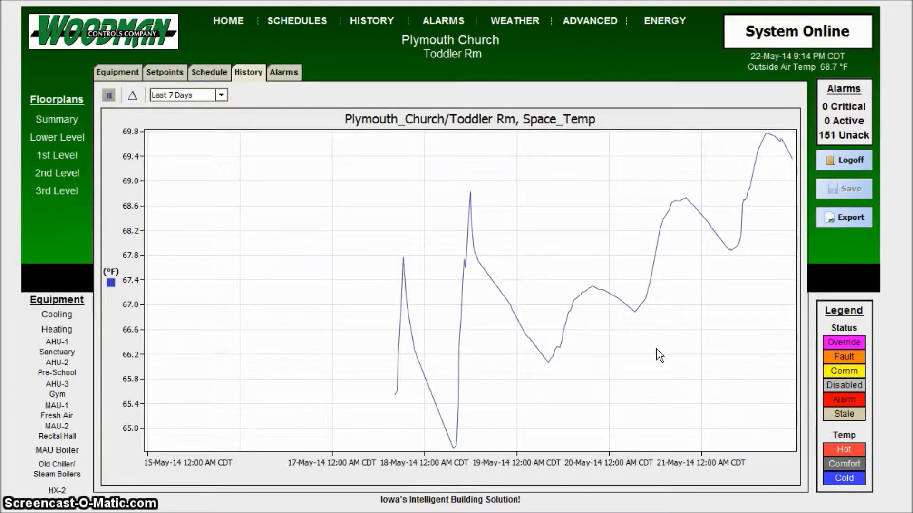
mouse_move(657, 350)
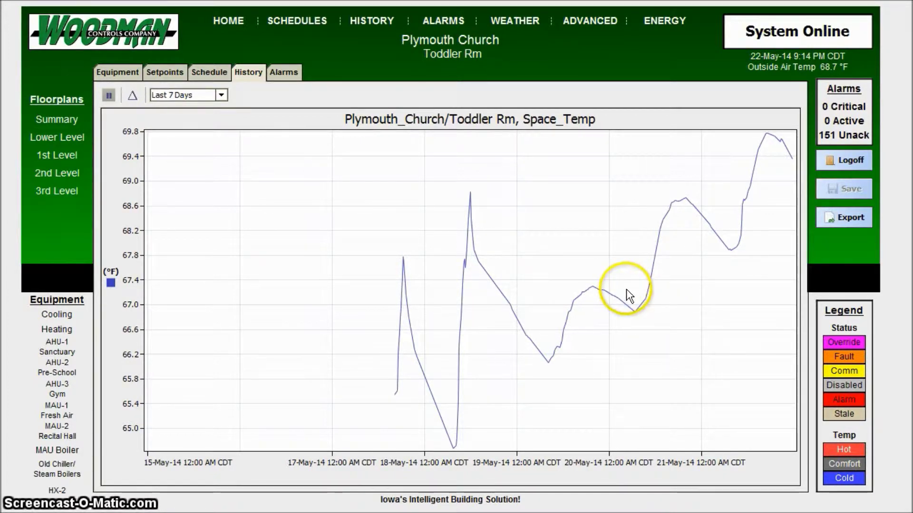
left_click(371, 22)
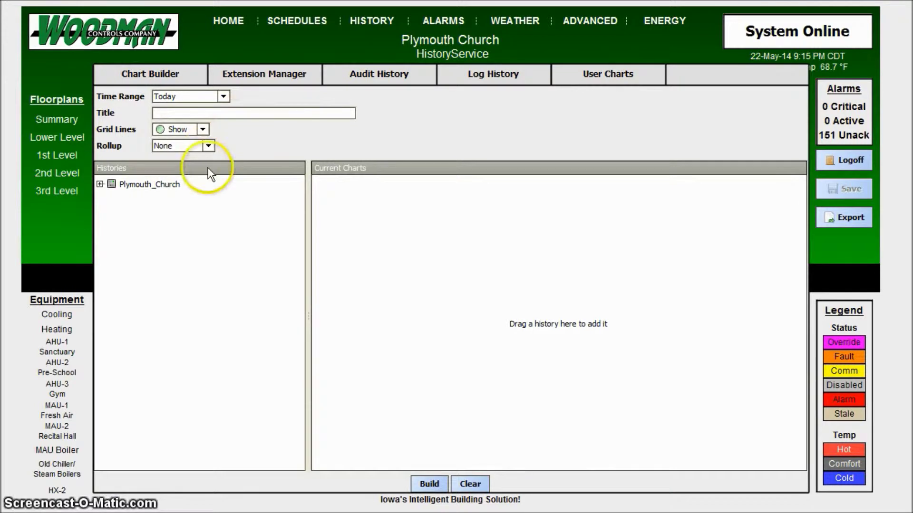
Chart the 1st Lvl Corr., Lobby and S. Entry Space_Temp histories as line charts in Chart Builder.
left_click(100, 184)
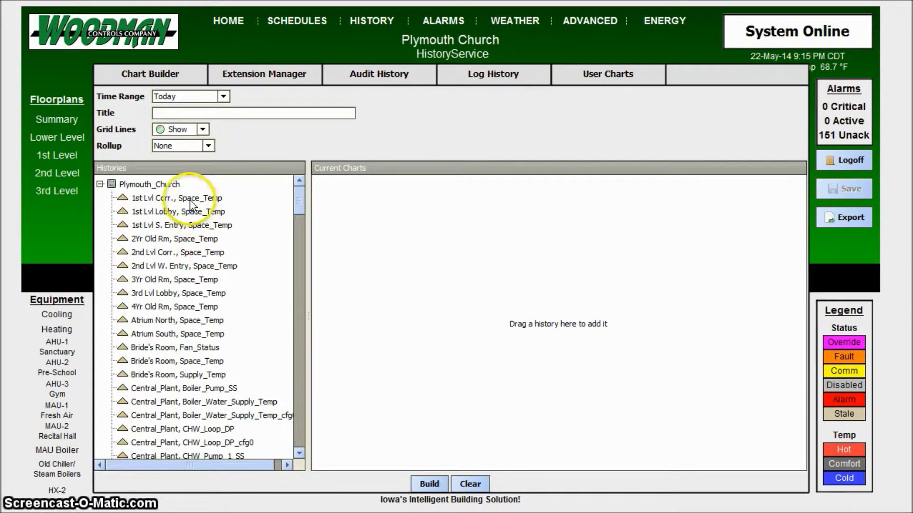
double_click(190, 198)
double_click(189, 212)
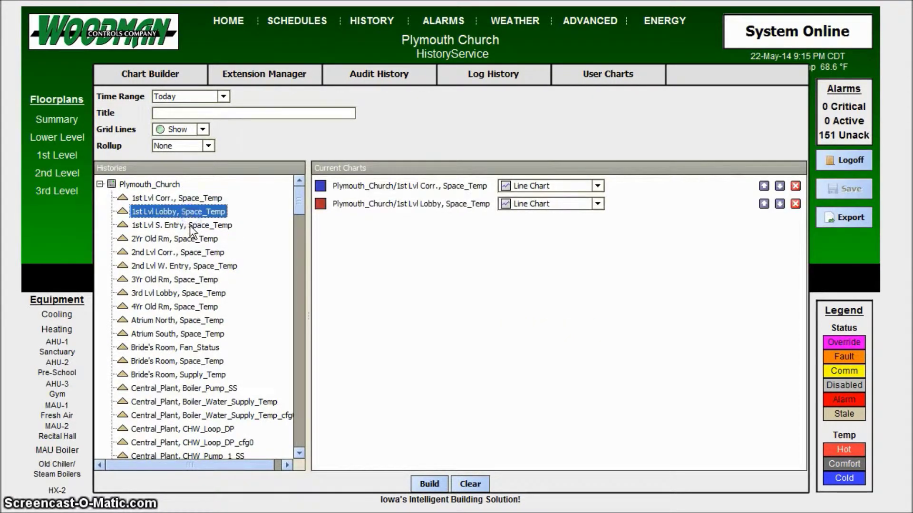
double_click(190, 226)
left_click(379, 387)
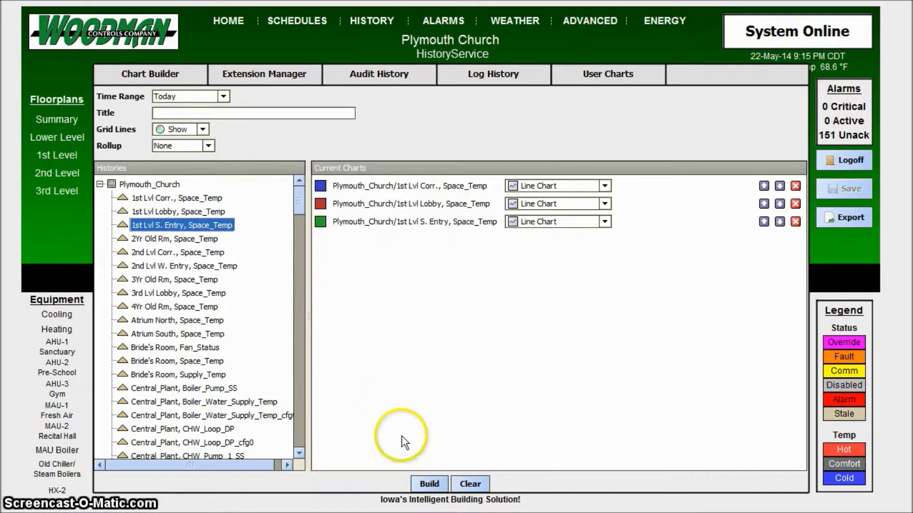
left_click(429, 483)
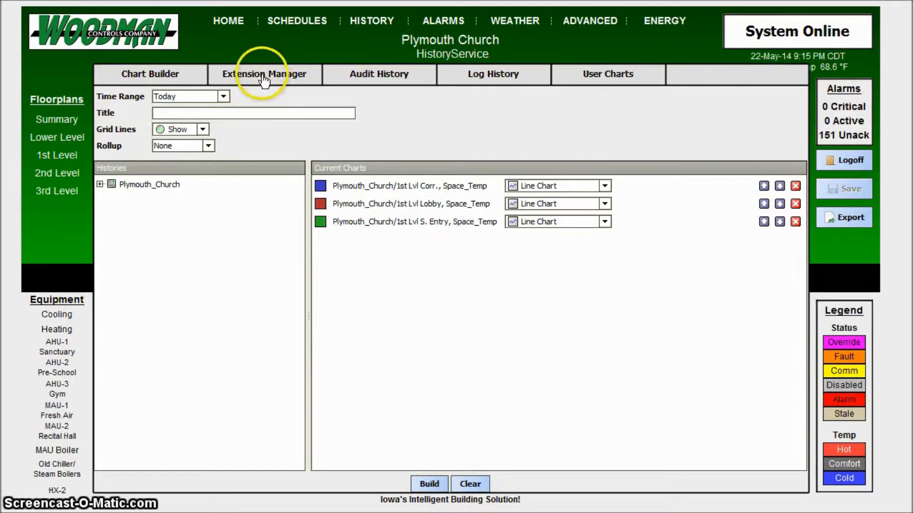
left_click(263, 75)
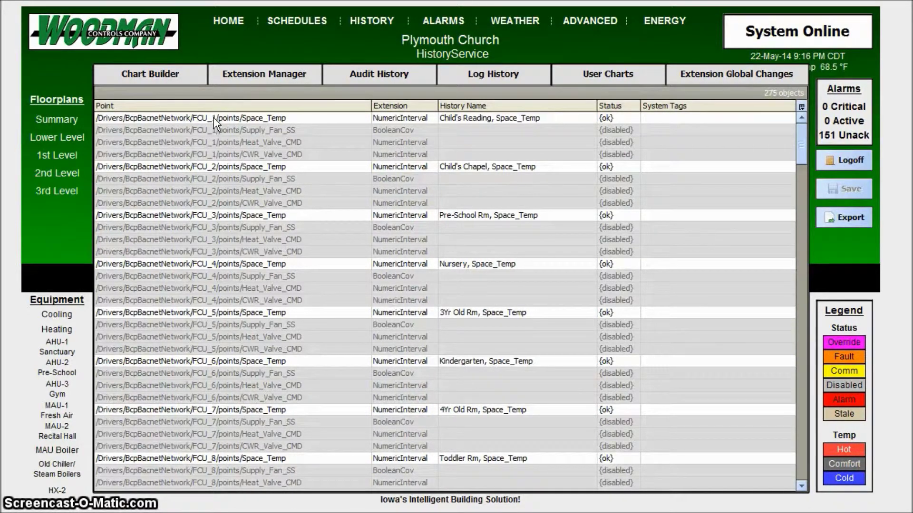
Bring up the options menu for FCU_1's disabled Supply_Fan_SS BooleanCov history extension.
right_click(241, 127)
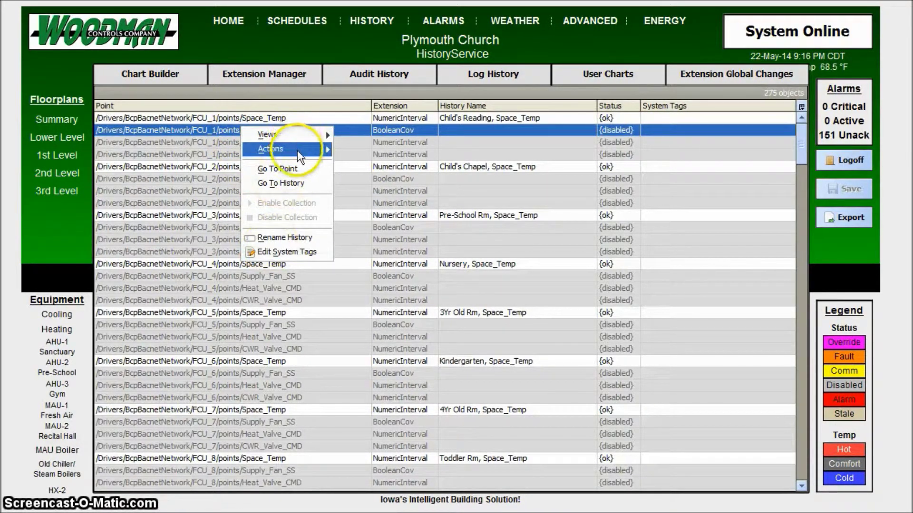
Set Enabled to true in the Supply_Fan_SS extension's Property Sheet, save, and return to Extension Manager.
mouse_move(303, 136)
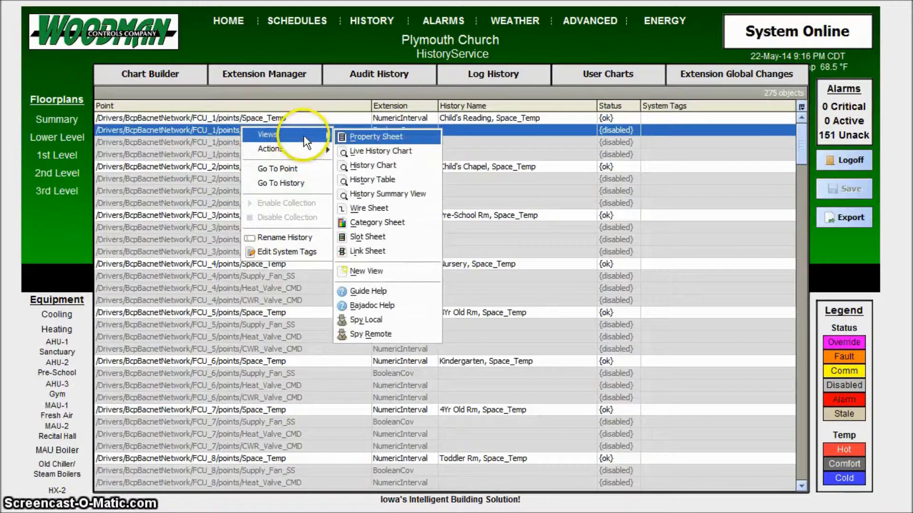
left_click(352, 150)
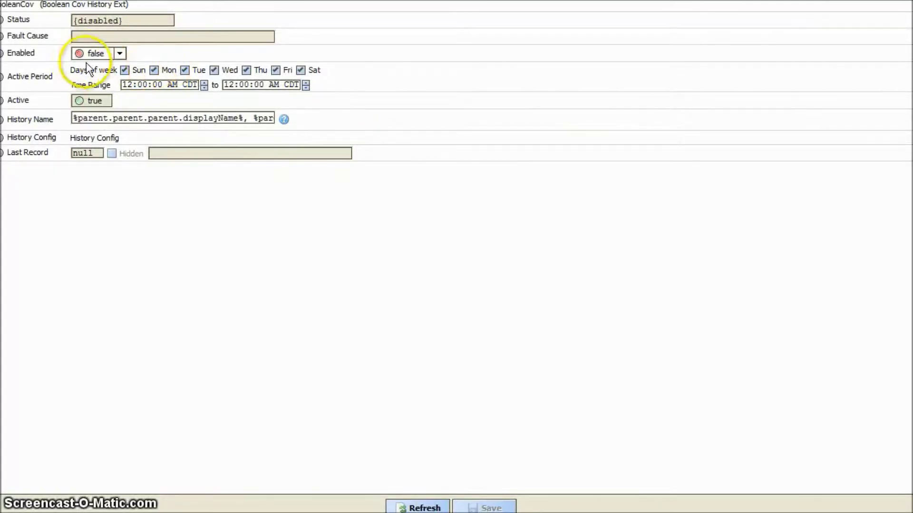
left_click(121, 53)
left_click(109, 81)
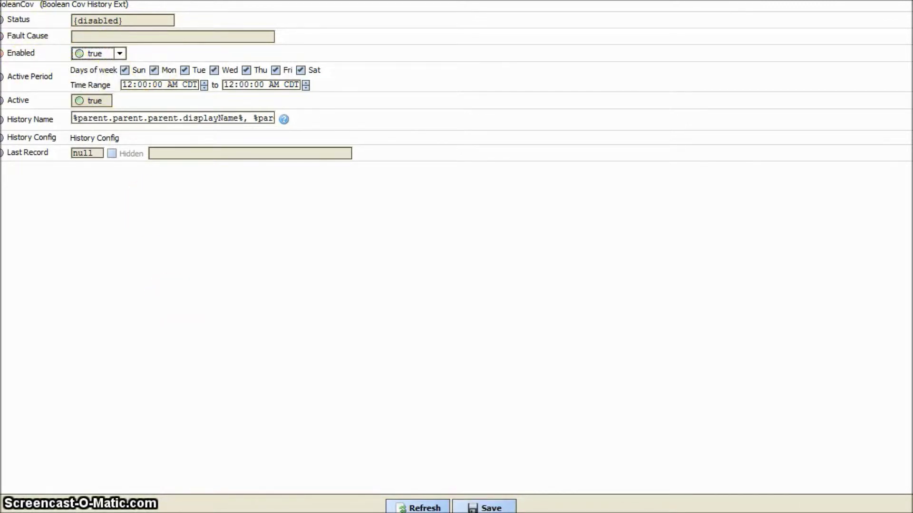
key("ctrl+s")
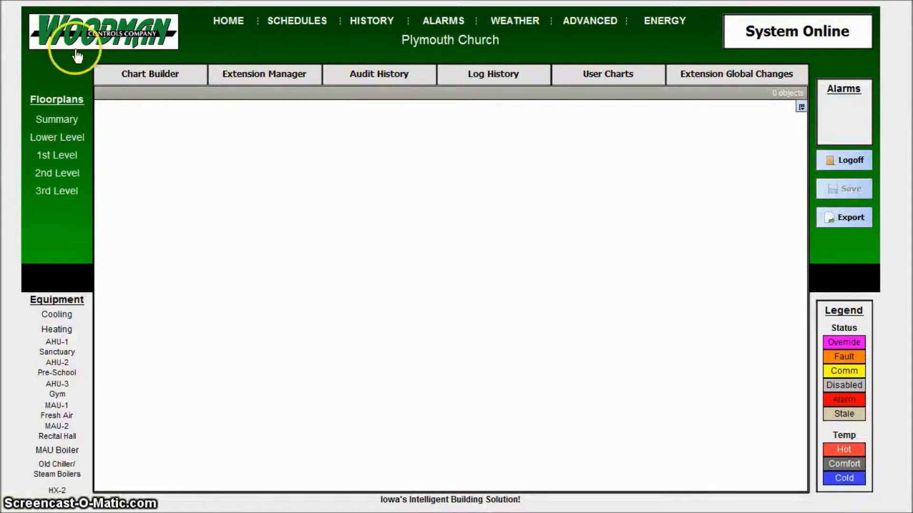
left_click(271, 74)
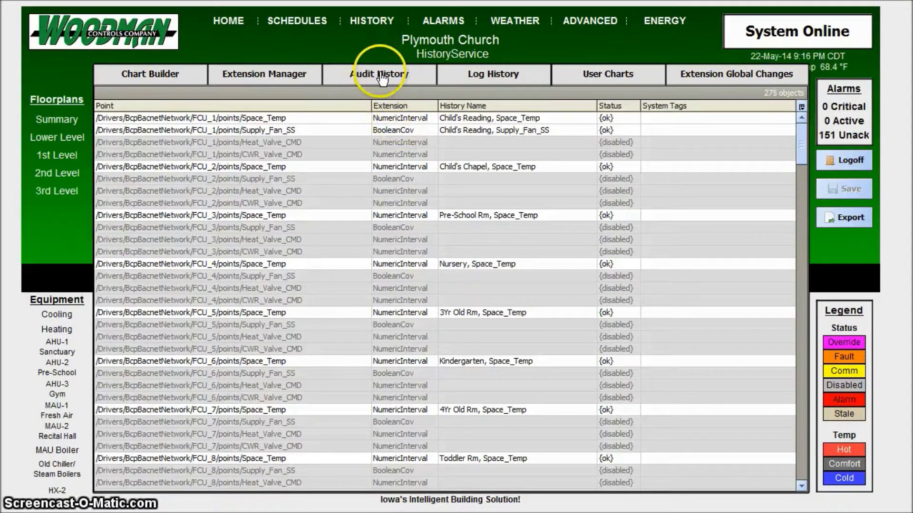
Open Audit History, narrow the Target column, and sort records by Timestamp.
left_click(382, 79)
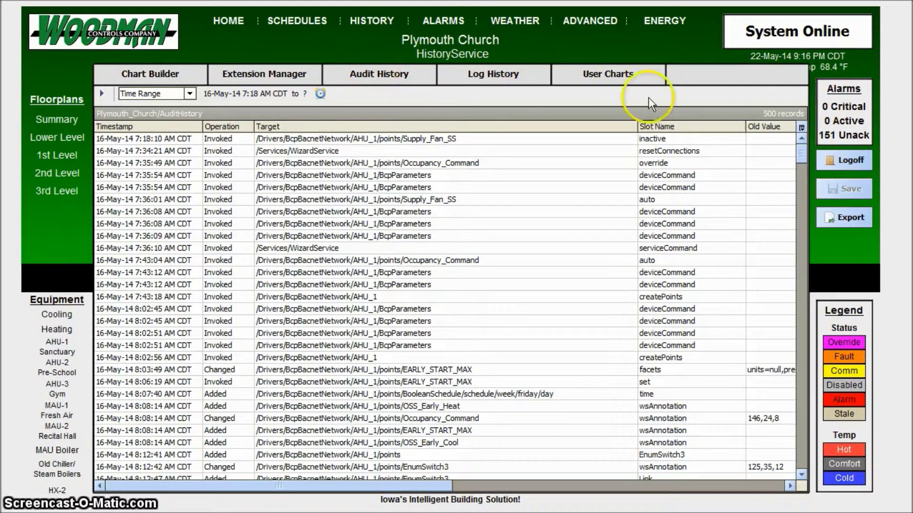
left_click(638, 125)
left_click_drag(637, 125, 454, 173)
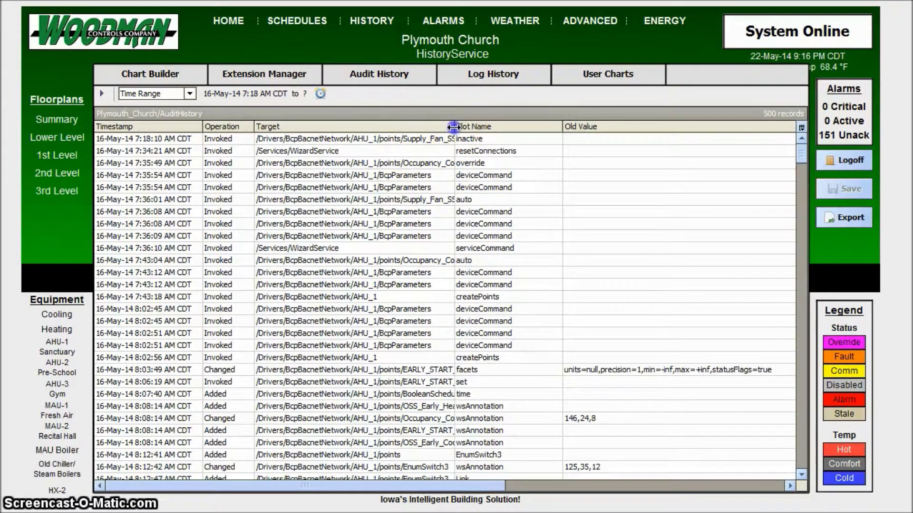
left_click_drag(455, 126, 373, 126)
left_click(157, 124)
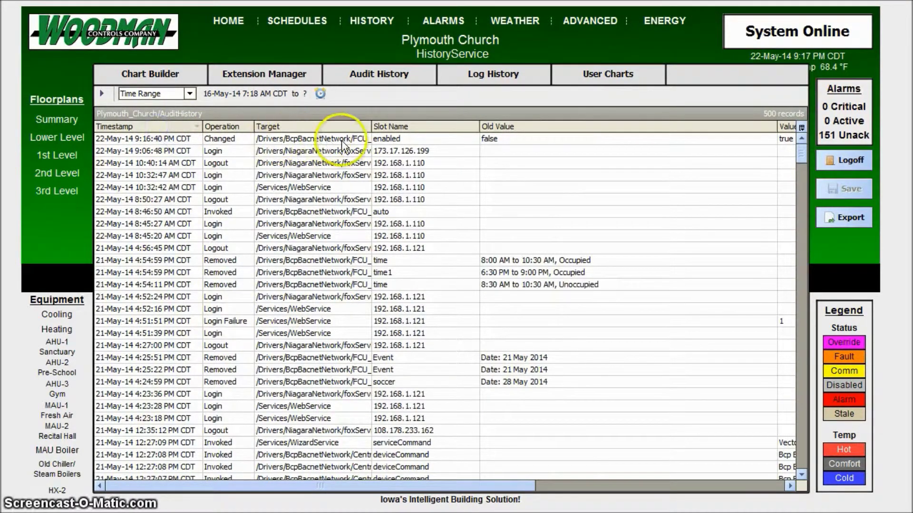
Inspect the newest audit entry, the Supply_Fan_SS enable change, with Target widened to full paths.
left_click(314, 141)
left_click_drag(371, 126, 523, 128)
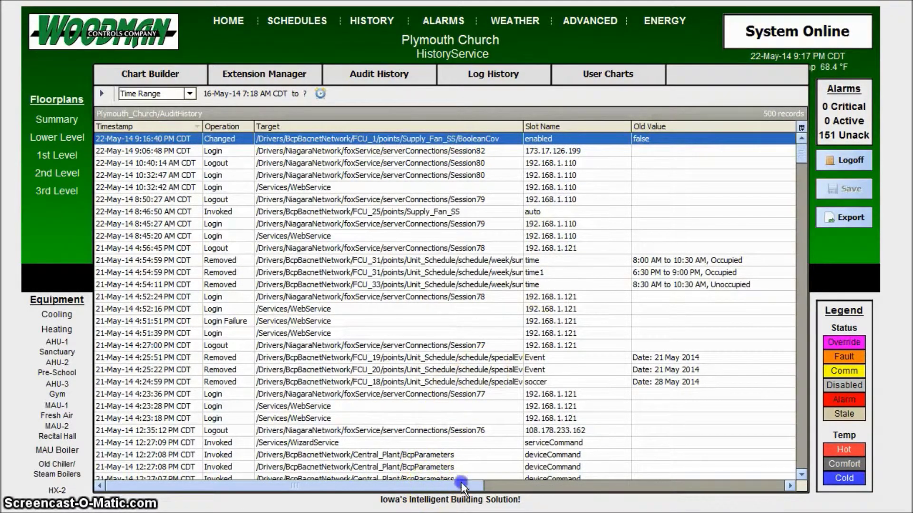
left_click_drag(461, 485, 755, 433)
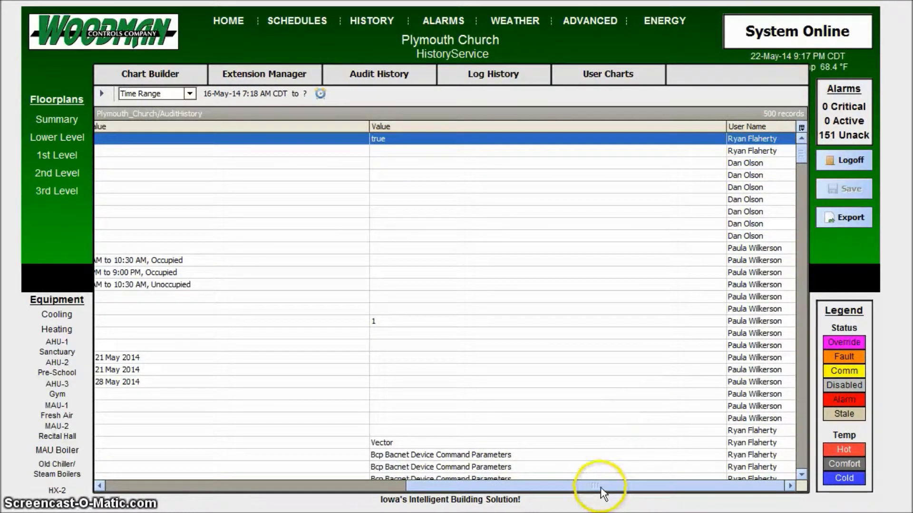
left_click_drag(600, 485, 91, 490)
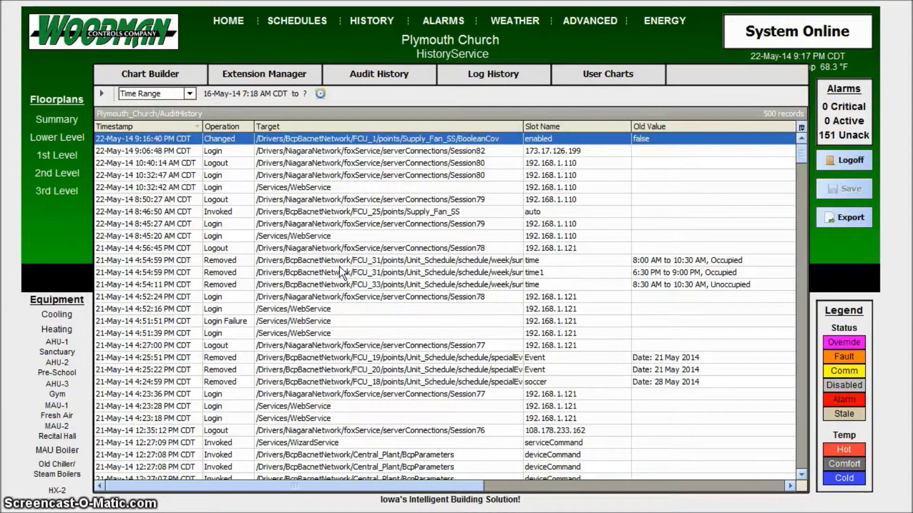
left_click(556, 95)
left_click(511, 77)
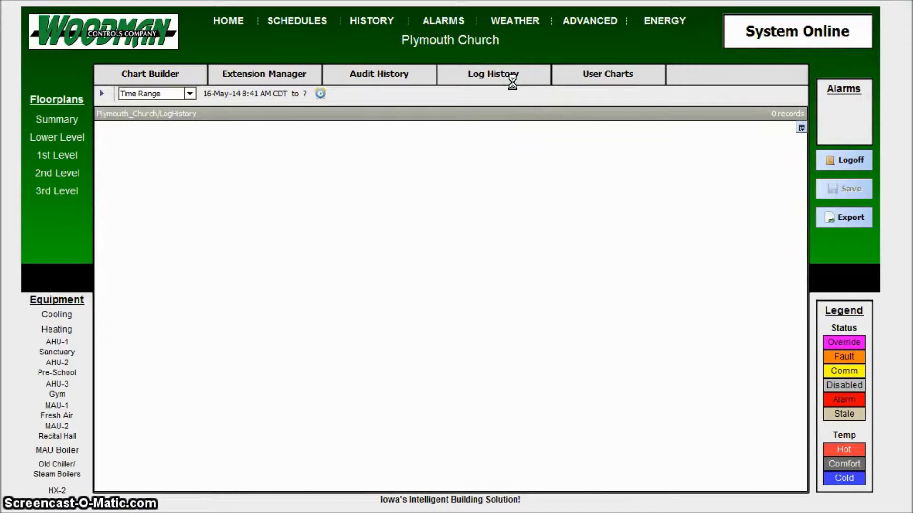
Select the EPA current air quality error entry in the 500-record Log History and scroll the log.
left_click(357, 201)
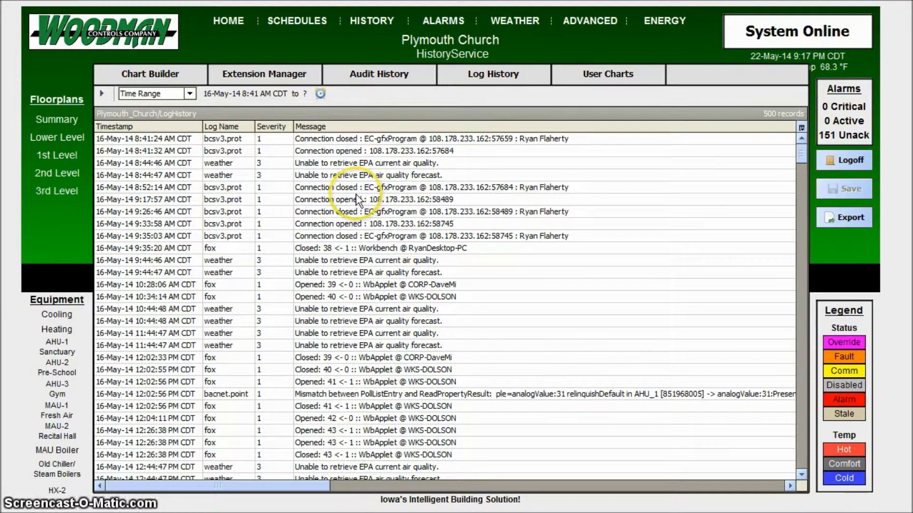
left_click(357, 195)
left_click(318, 270)
left_click(316, 260)
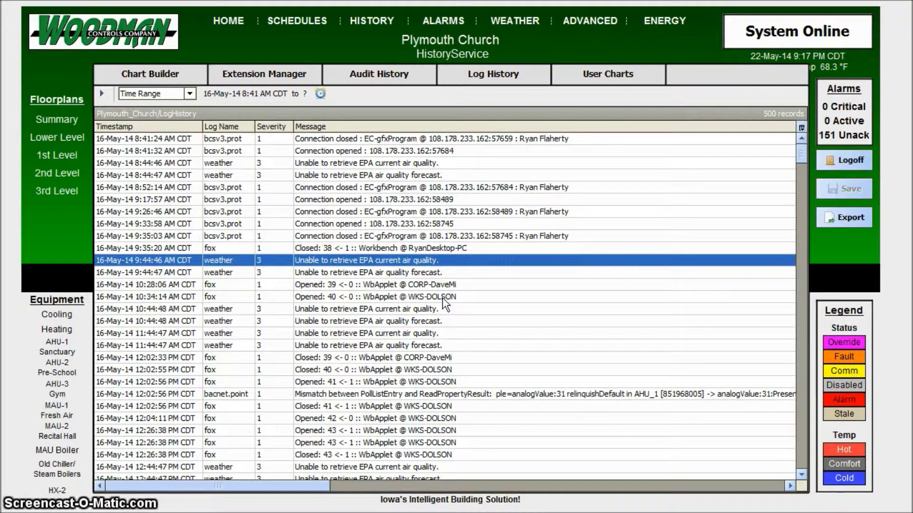
left_click(431, 303)
mouse_move(802, 161)
left_mouse_down()
mouse_move(797, 256)
mouse_move(804, 147)
left_mouse_up()
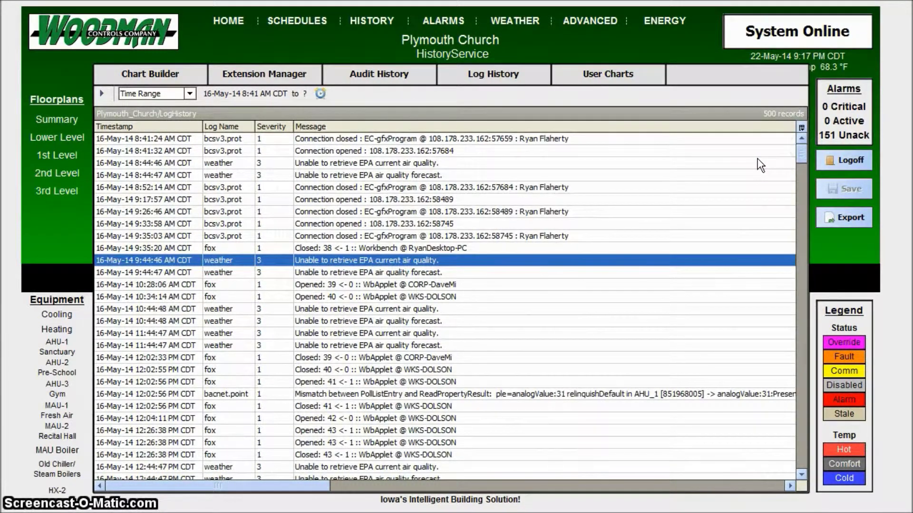
Show the User Charts list of saved .px files such as BoilerChart.px and ChillerChart.px.
left_click(608, 77)
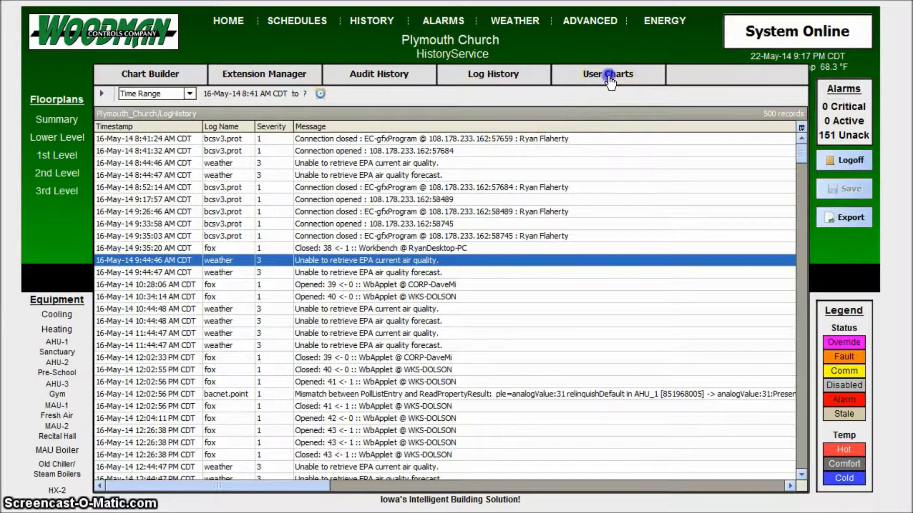